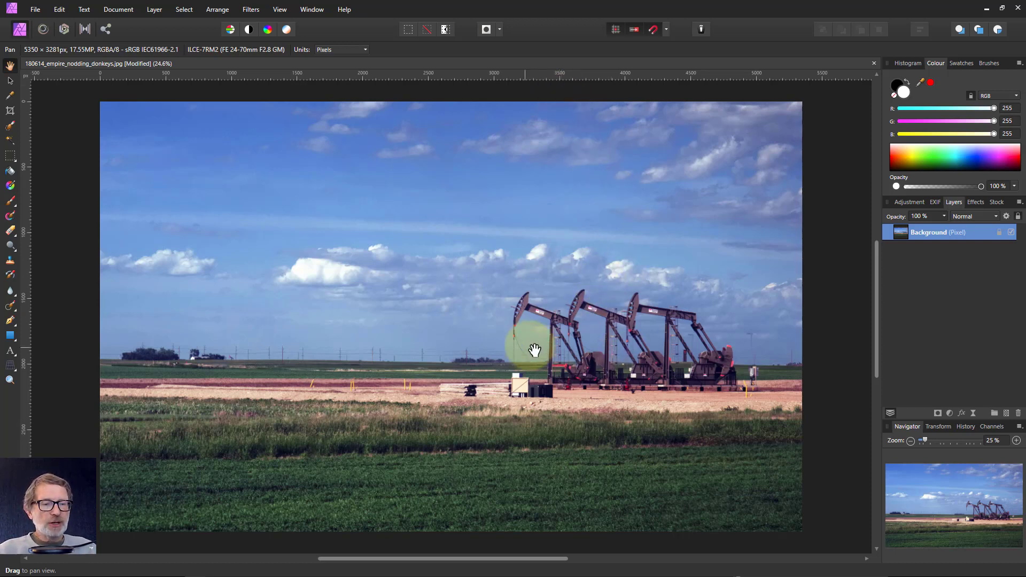
Zoom in and out to inspect the photo's artifacts, fitting the whole photo in view
{"action": "scroll", "coordinate": [536, 329], "scroll_direction": "up", "scroll_amount": 2}
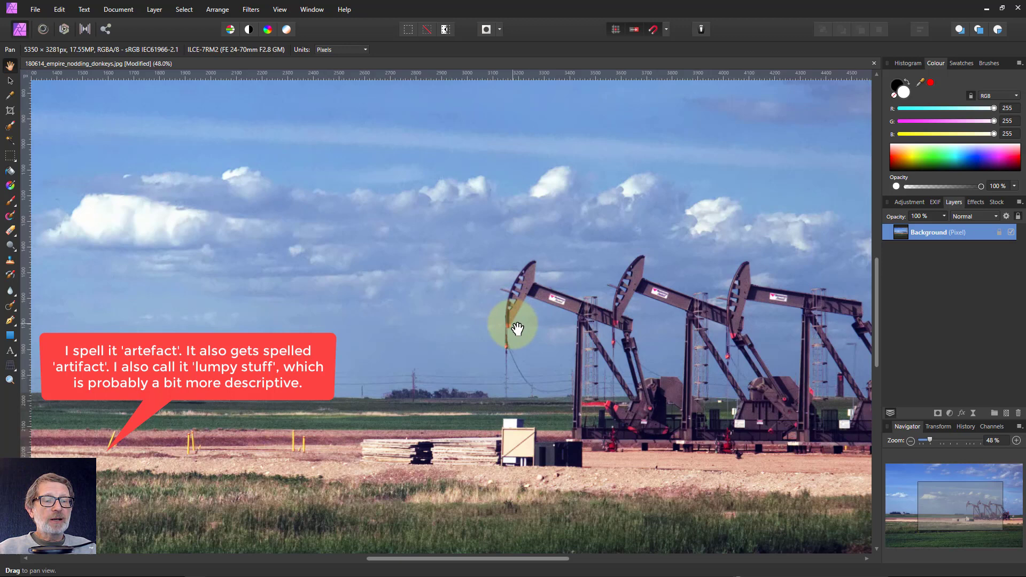
{"action": "scroll", "coordinate": [512, 333], "scroll_direction": "up", "scroll_amount": 2}
{"action": "scroll", "coordinate": [512, 334], "scroll_direction": "up", "scroll_amount": 3}
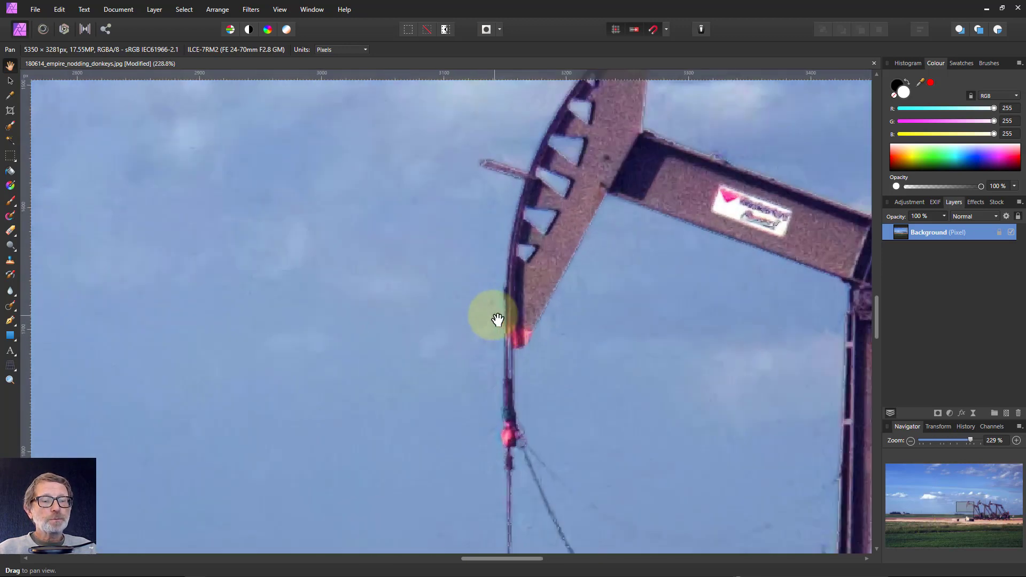
{"action": "scroll", "coordinate": [503, 313], "scroll_direction": "up", "scroll_amount": 1}
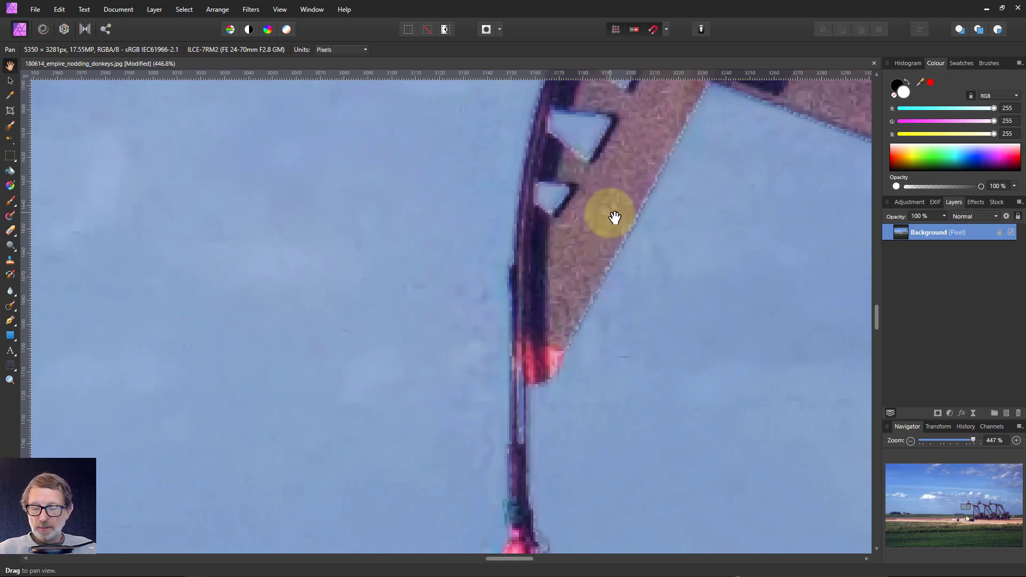
{"action": "scroll", "coordinate": [604, 219], "scroll_direction": "up", "scroll_amount": 3}
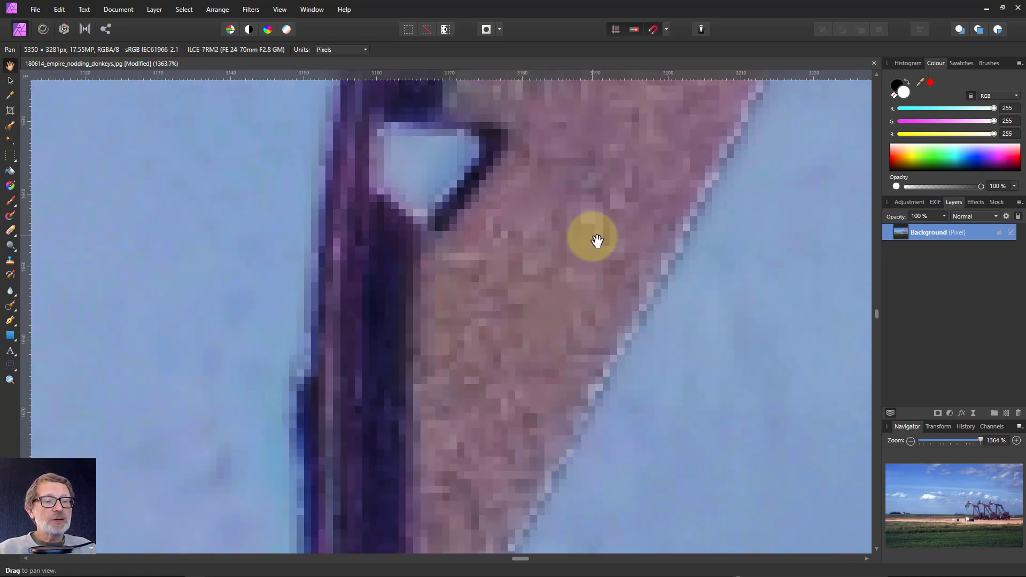
{"action": "scroll", "coordinate": [593, 241], "scroll_direction": "down", "scroll_amount": 3}
{"action": "scroll", "coordinate": [589, 253], "scroll_direction": "down", "scroll_amount": 2}
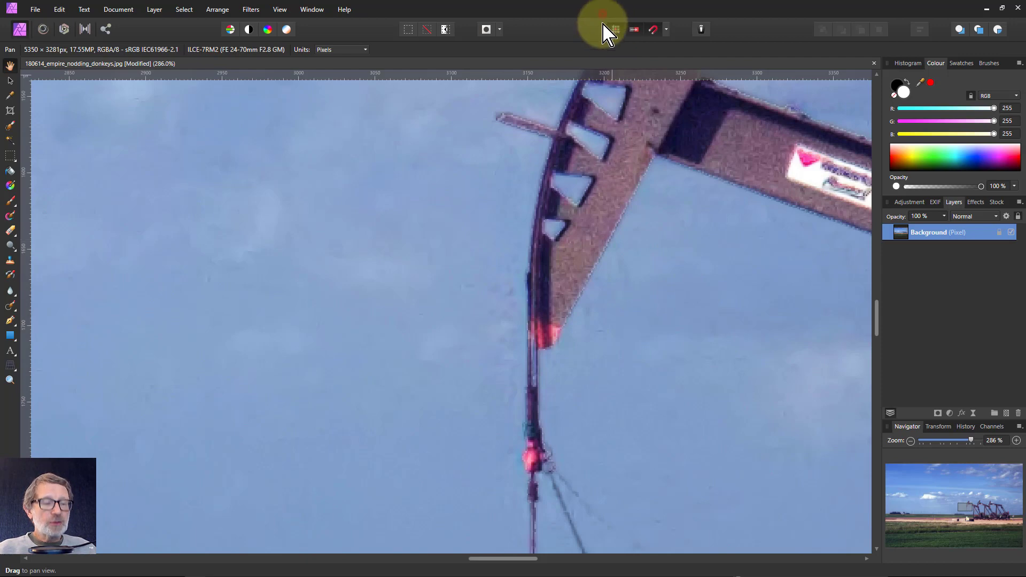
{"action": "key", "text": "ctrl+0"}
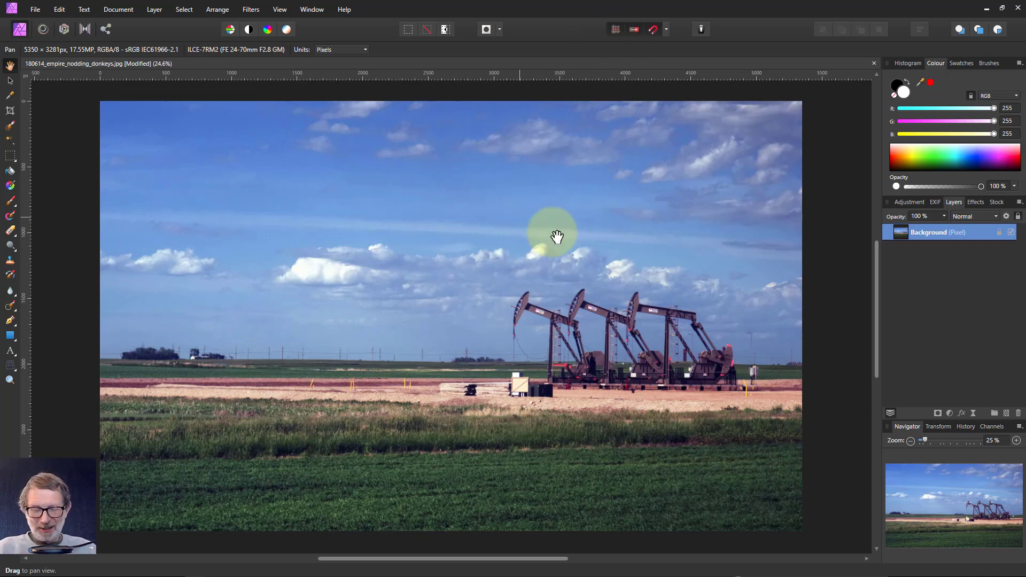
{"action": "scroll", "coordinate": [516, 332], "scroll_direction": "up", "scroll_amount": 2}
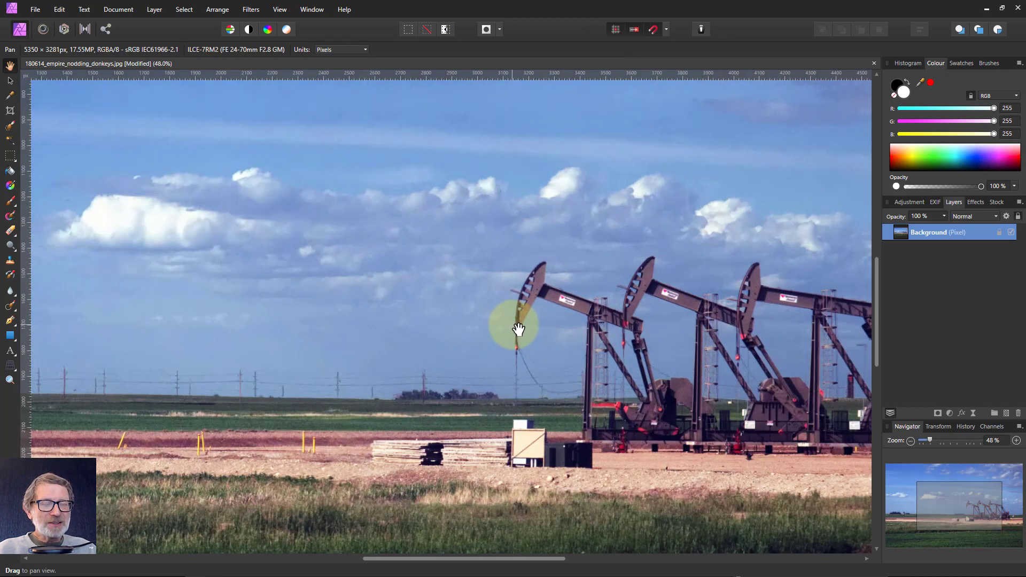
{"action": "scroll", "coordinate": [527, 316], "scroll_direction": "up", "scroll_amount": 6}
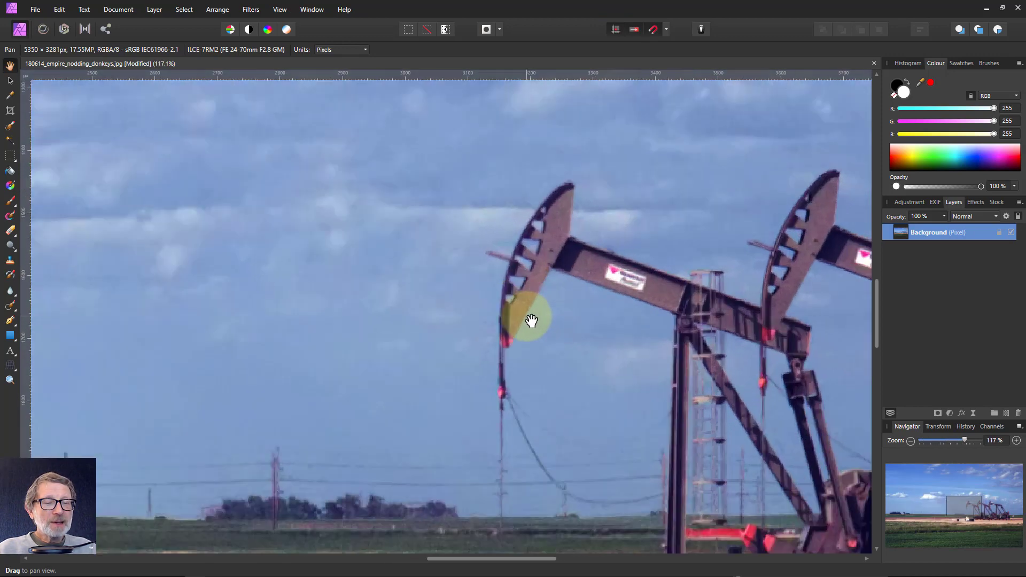
{"action": "scroll", "coordinate": [513, 309], "scroll_direction": "up", "scroll_amount": 1}
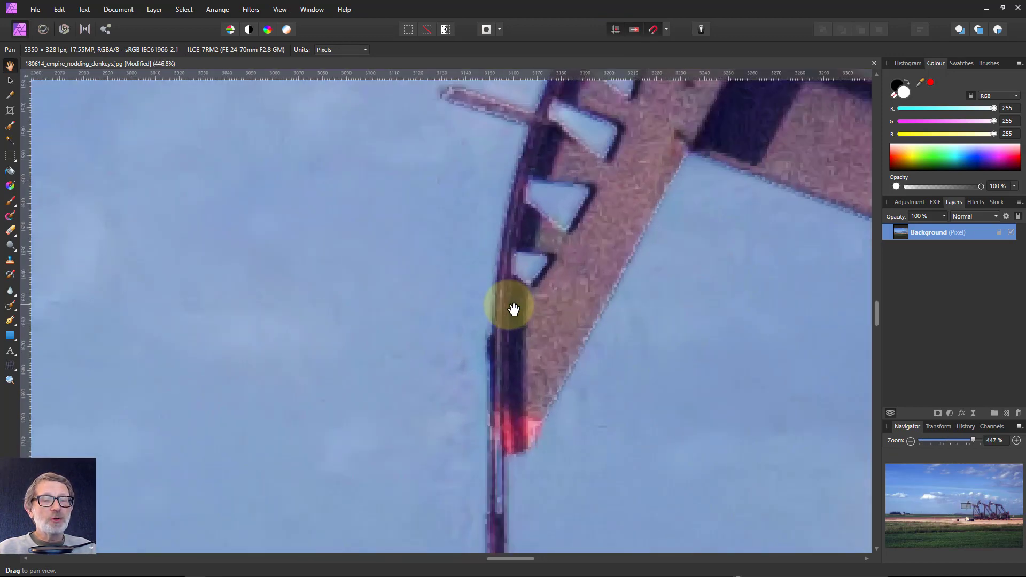
{"action": "scroll", "coordinate": [522, 304], "scroll_direction": "down", "scroll_amount": 1}
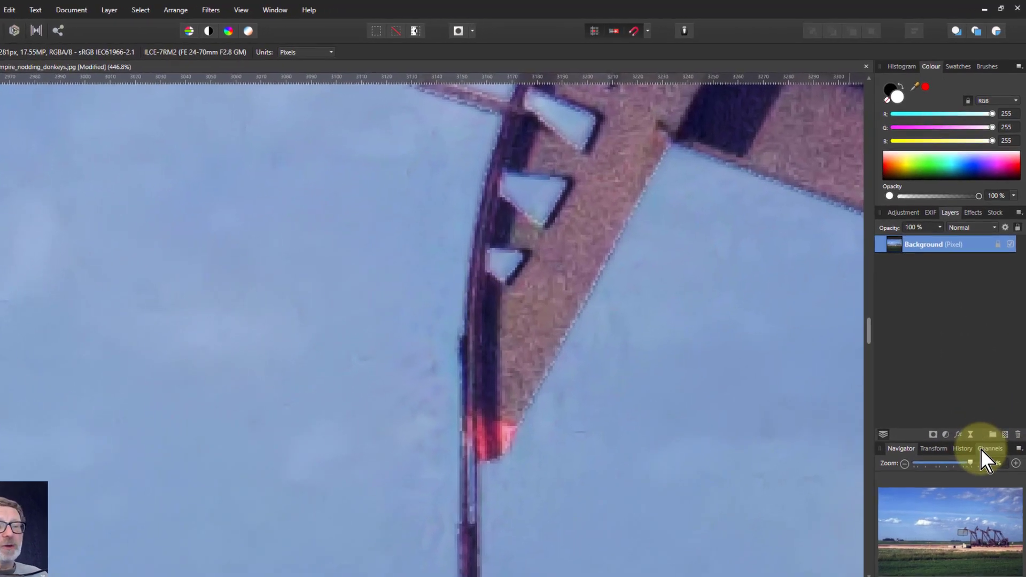
Add a Live Gaussian Blur to the photo with a 0.1 px radius
{"action": "left_click", "coordinate": [968, 457]}
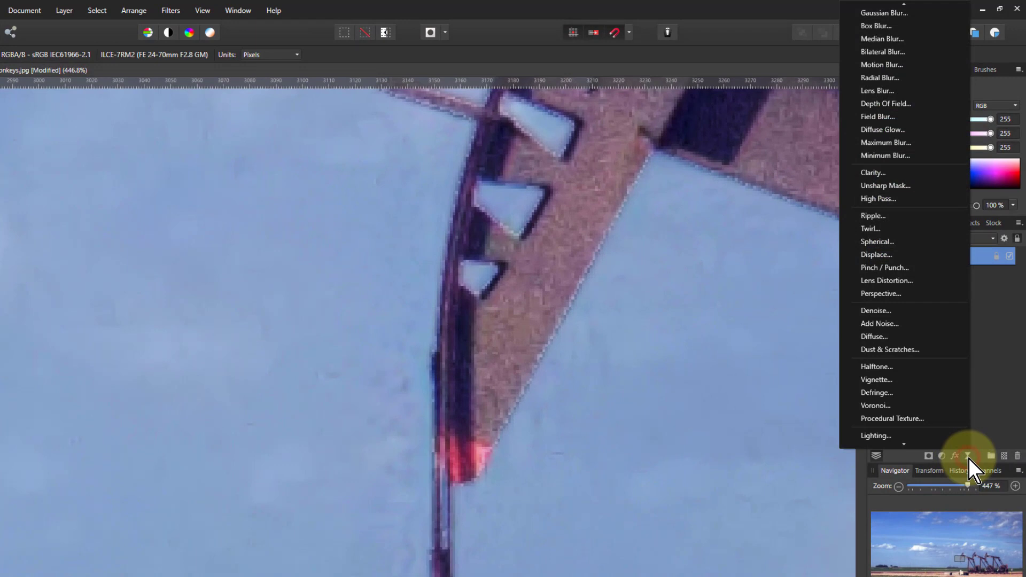
{"action": "left_click", "coordinate": [883, 10]}
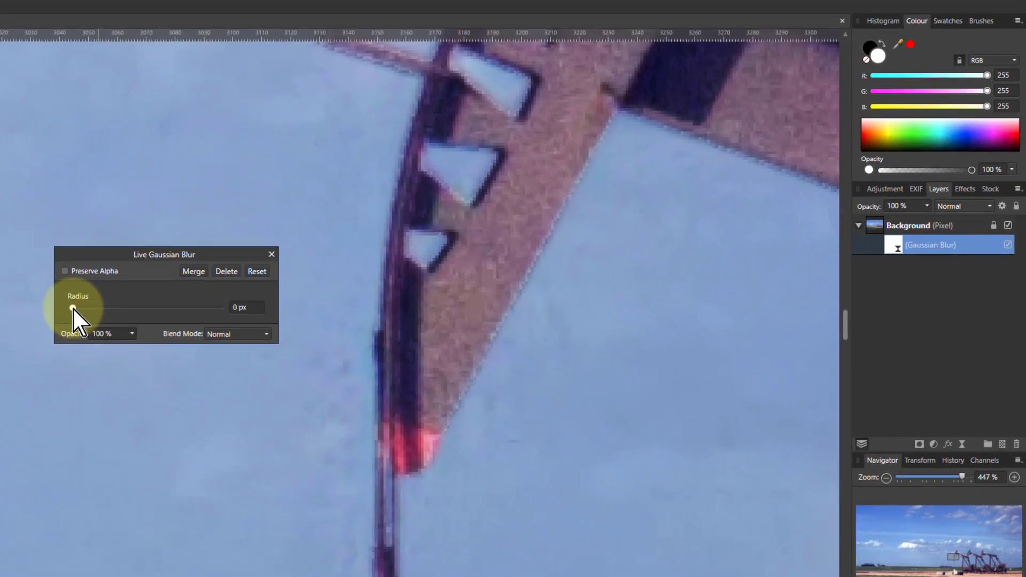
{"action": "left_click_drag", "start_coordinate": [73, 307], "coordinate": [74, 307]}
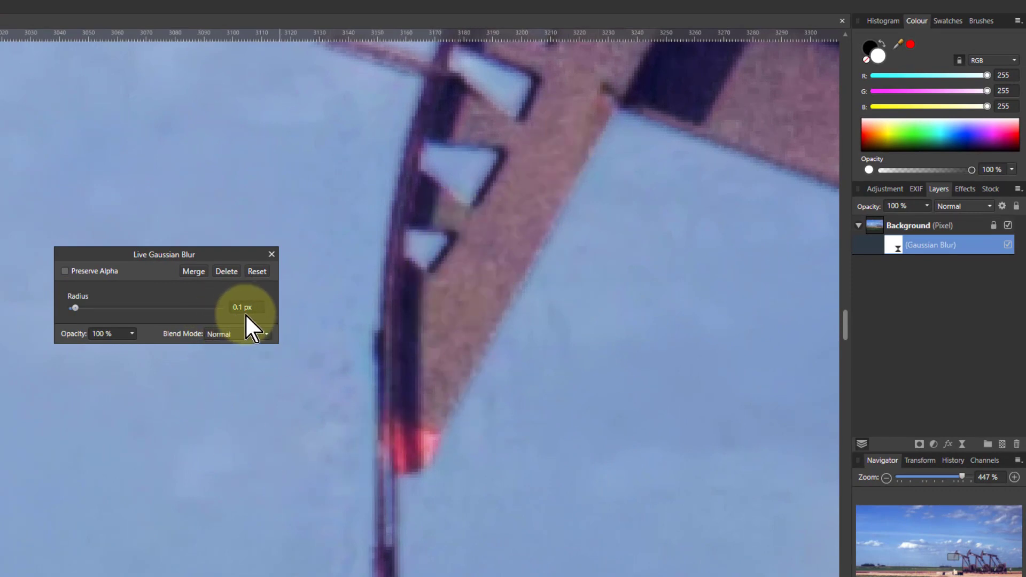
Toggle the Gaussian Blur to compare horizon detail, leave it off, and select Background
{"action": "left_click", "coordinate": [1008, 244]}
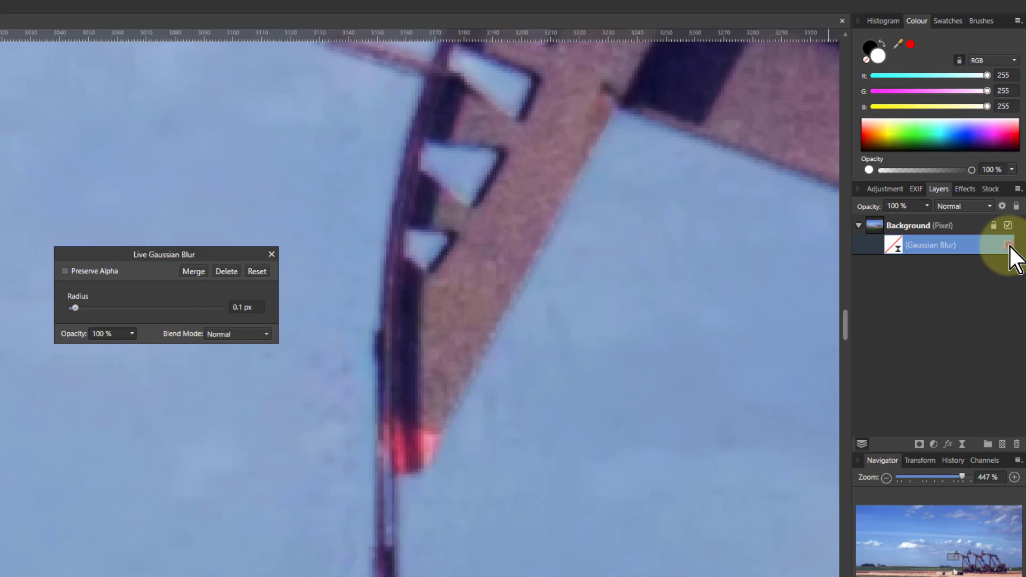
{"action": "left_click", "coordinate": [1008, 245]}
{"action": "left_click", "coordinate": [1008, 244]}
{"action": "left_click", "coordinate": [1007, 245]}
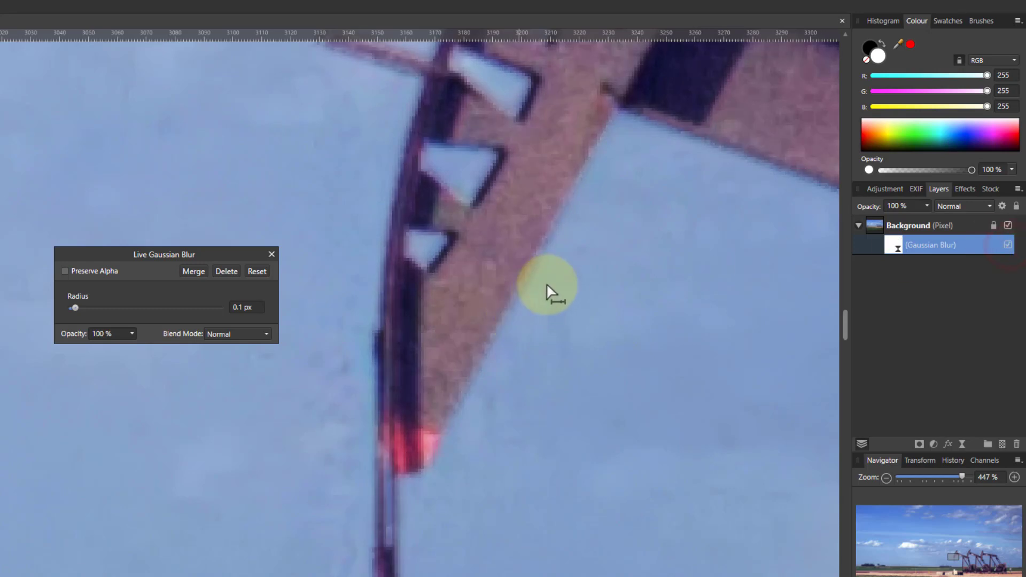
{"action": "scroll", "coordinate": [506, 302], "scroll_direction": "down", "scroll_amount": 8}
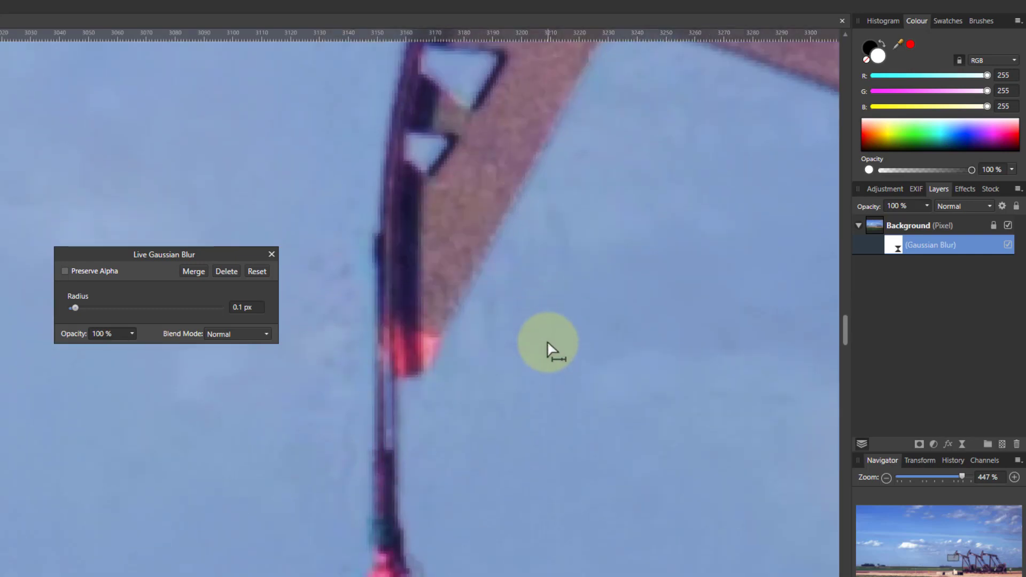
{"action": "scroll", "coordinate": [524, 446], "scroll_direction": "down", "scroll_amount": 5}
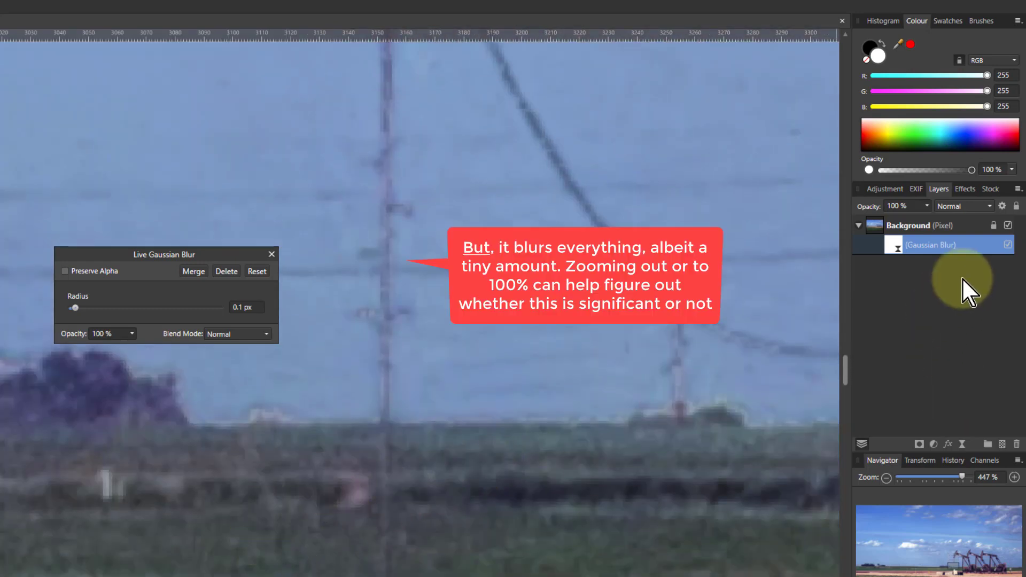
{"action": "left_click", "coordinate": [1011, 246]}
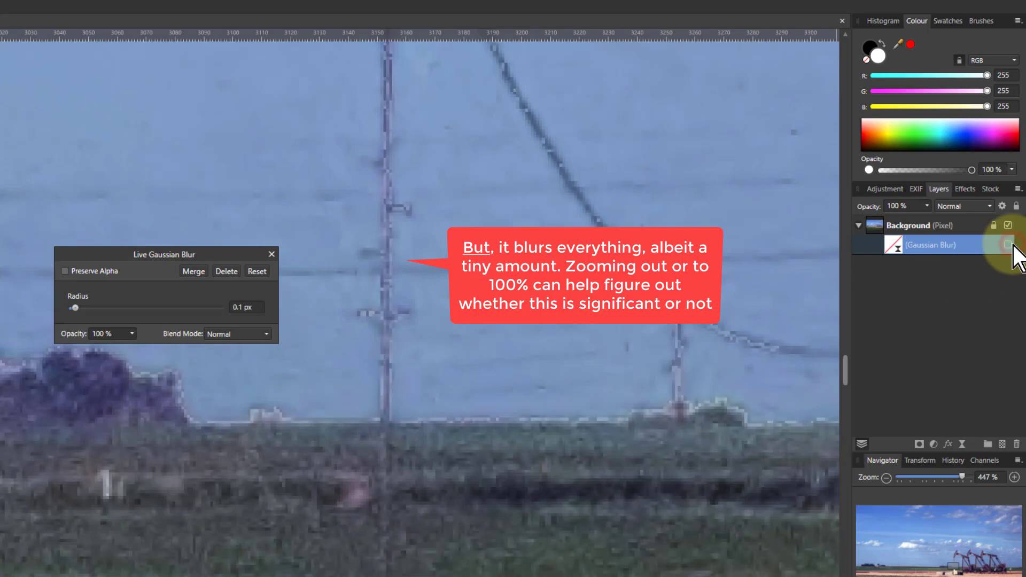
{"action": "left_click", "coordinate": [1011, 246]}
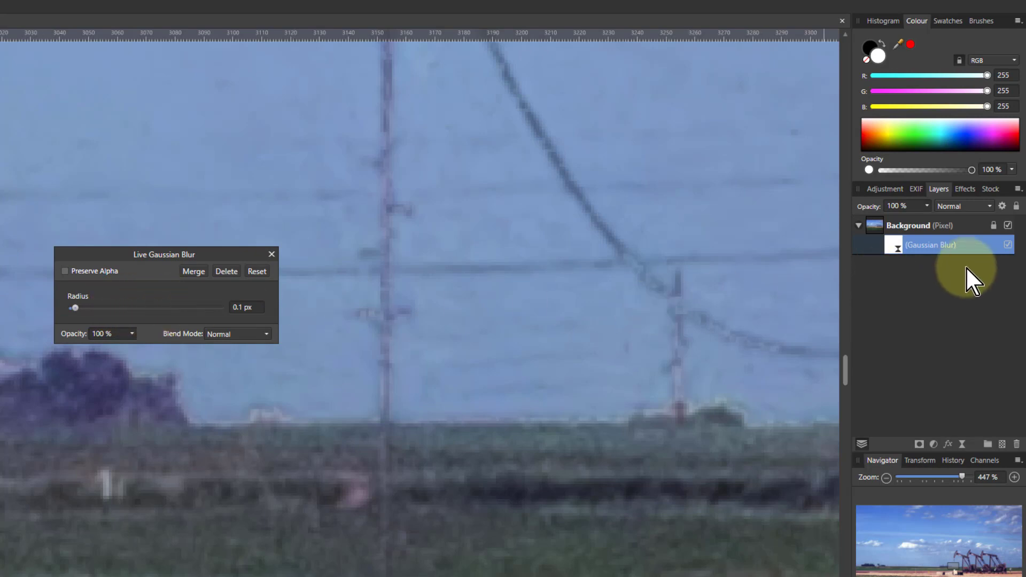
{"action": "left_click", "coordinate": [1008, 244]}
{"action": "left_click", "coordinate": [893, 224]}
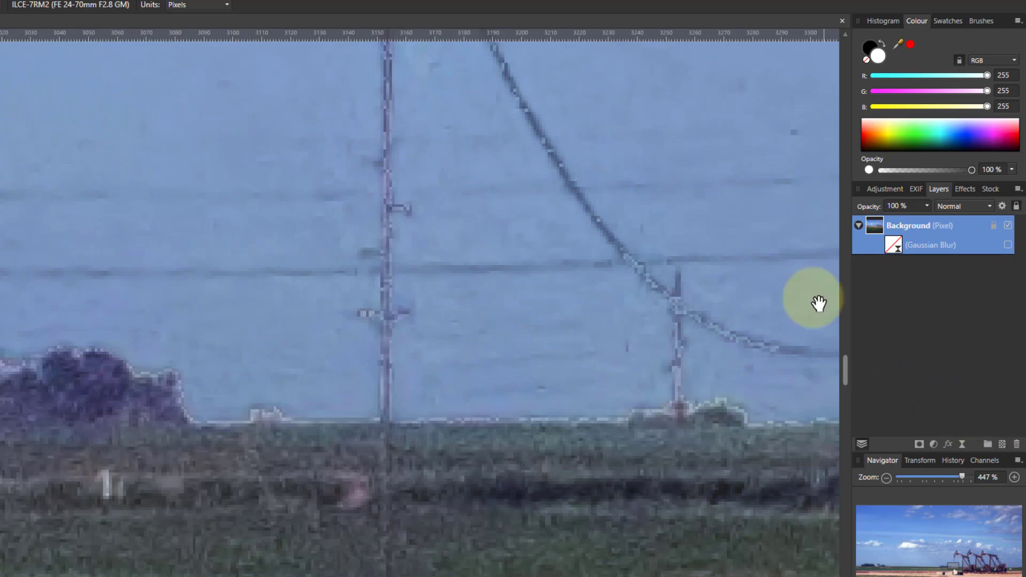
{"action": "scroll", "coordinate": [392, 201], "scroll_direction": "up", "scroll_amount": 5}
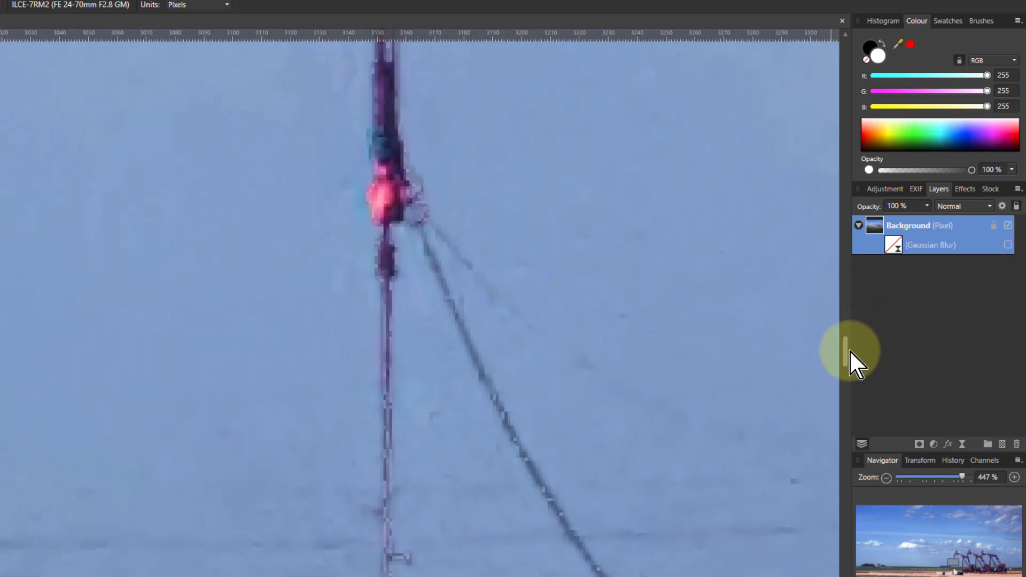
{"action": "left_click_drag", "start_coordinate": [845, 350], "coordinate": [844, 320]}
{"action": "scroll", "coordinate": [677, 279], "scroll_direction": "down", "scroll_amount": 1}
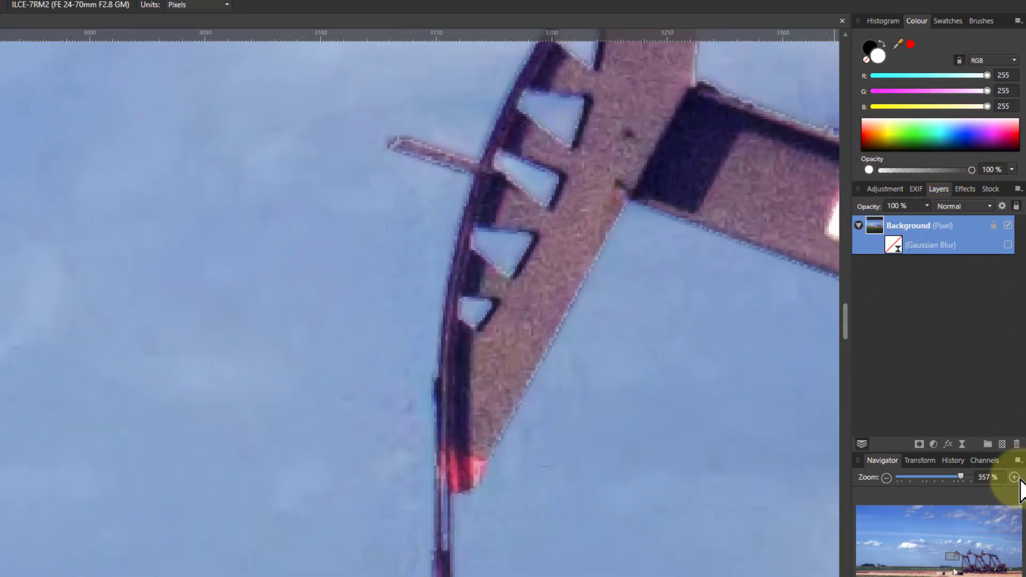
{"action": "left_click", "coordinate": [962, 444]}
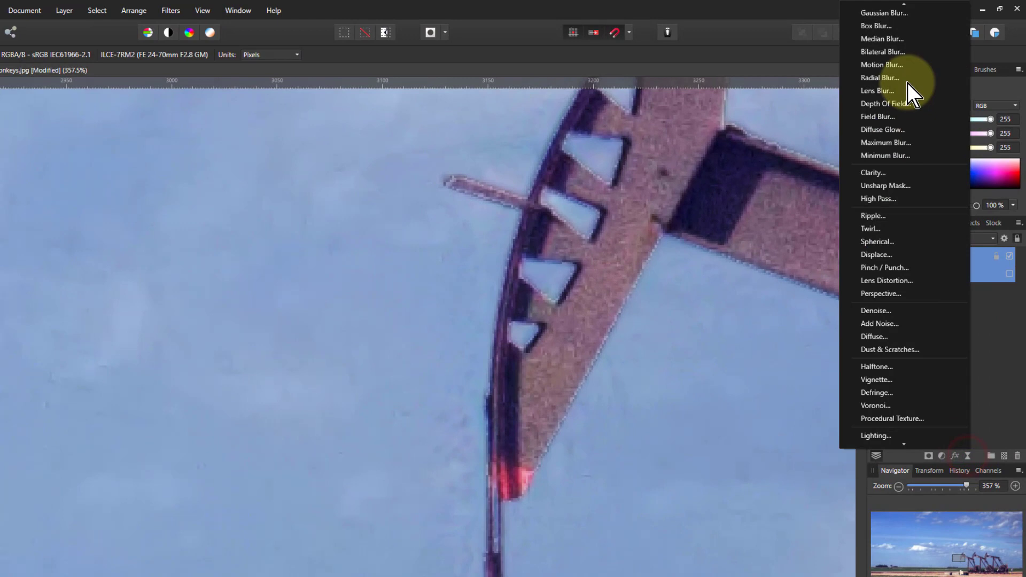
{"action": "left_click", "coordinate": [889, 42]}
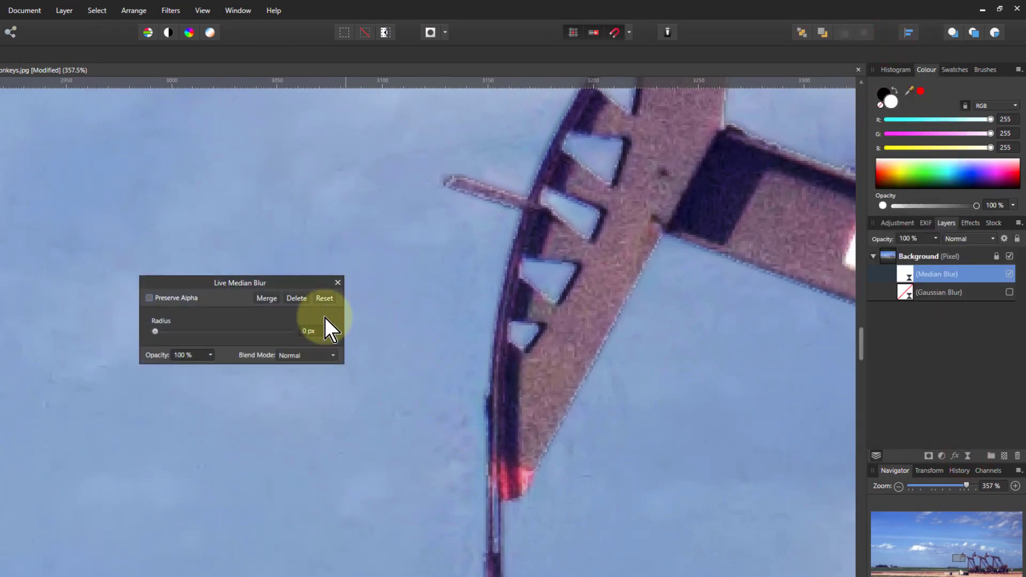
{"action": "left_click_drag", "start_coordinate": [153, 331], "coordinate": [163, 332]}
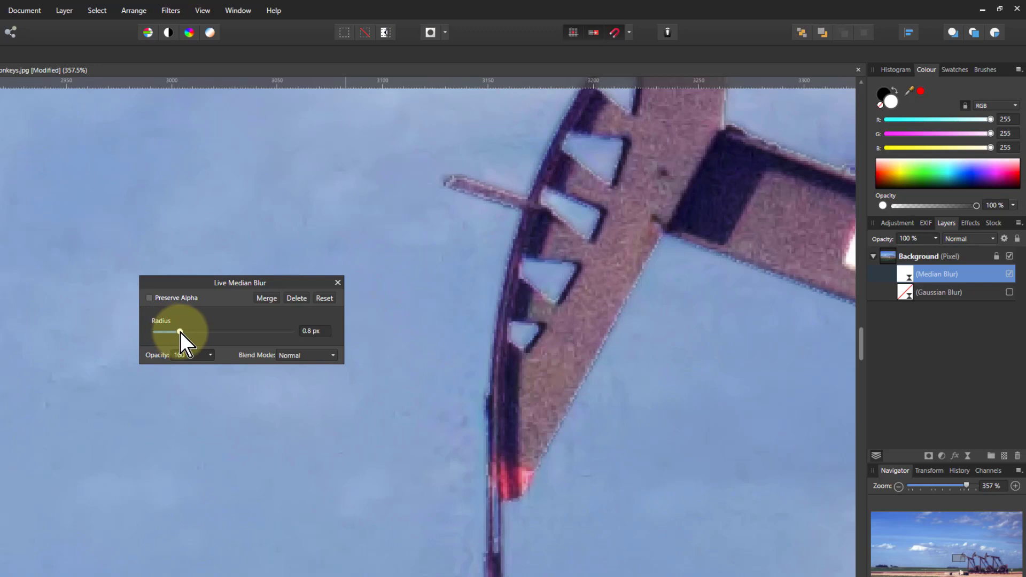
{"action": "left_click_drag", "start_coordinate": [181, 332], "coordinate": [306, 331]}
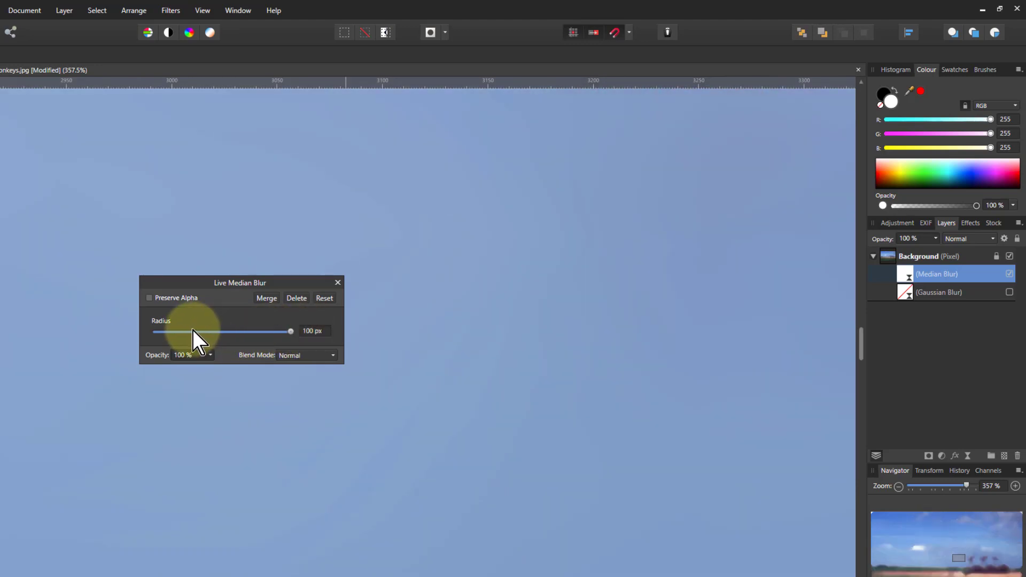
{"action": "left_click", "coordinate": [296, 307]}
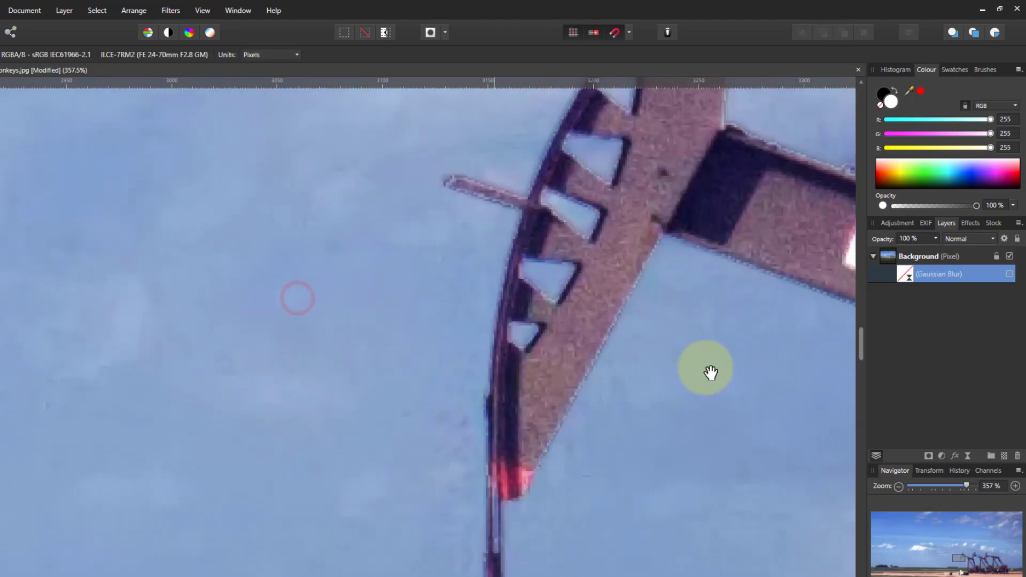
Add a Live Bilateral Blur and tune it to 5.9 px radius and 4 % tolerance
{"action": "left_click", "coordinate": [967, 456]}
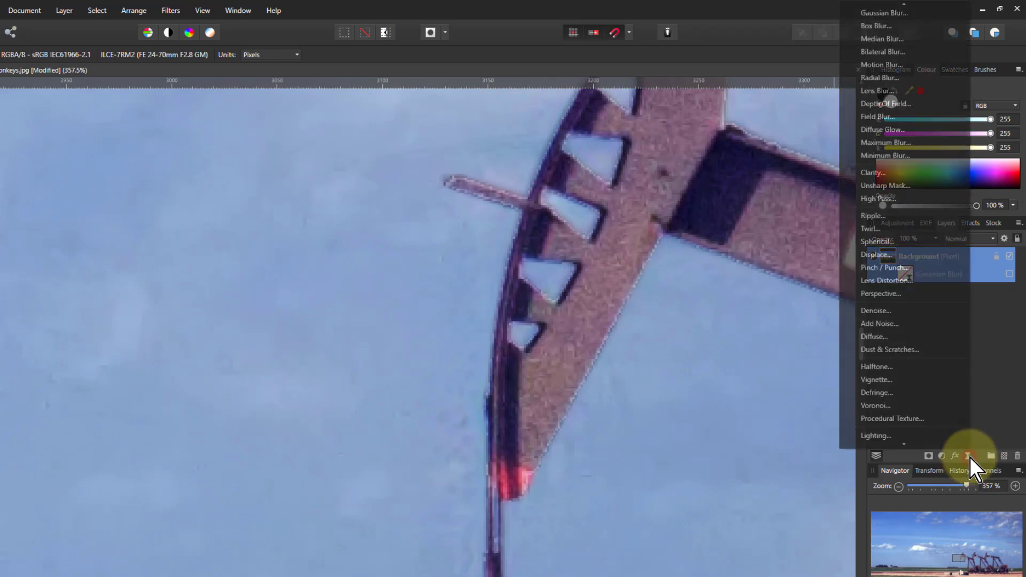
{"action": "left_click", "coordinate": [882, 52]}
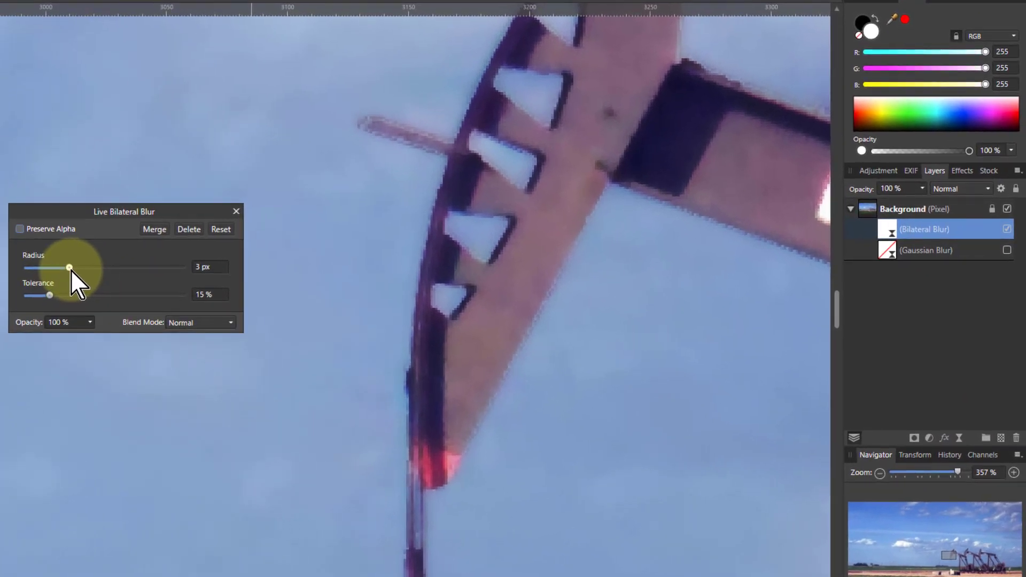
{"action": "left_click_drag", "start_coordinate": [187, 307], "coordinate": [154, 308]}
{"action": "left_click_drag", "start_coordinate": [34, 272], "coordinate": [63, 268]}
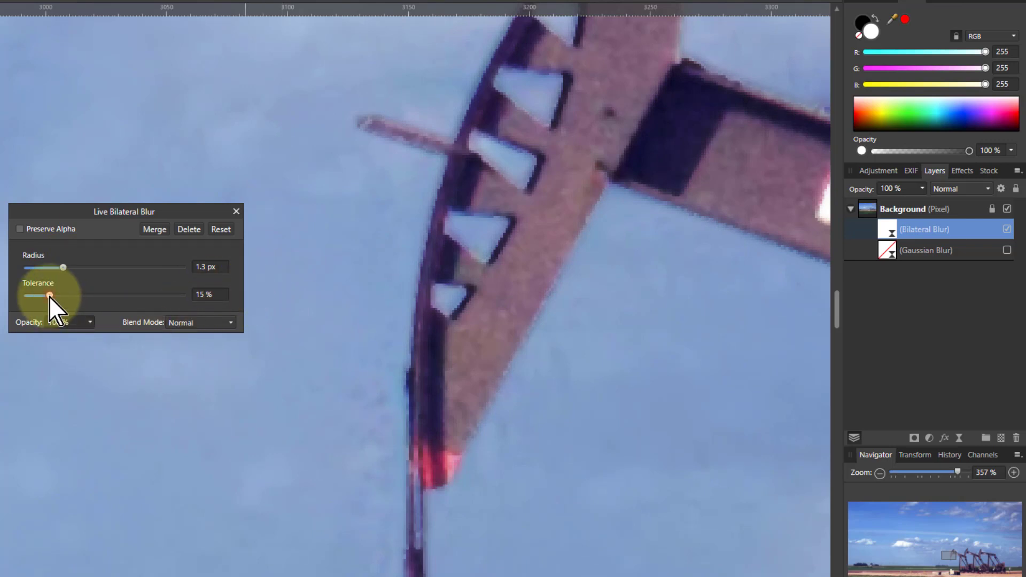
{"action": "mouse_move", "coordinate": [50, 295]}
{"action": "left_mouse_down"}
{"action": "mouse_move", "coordinate": [25, 298]}
{"action": "mouse_move", "coordinate": [33, 299]}
{"action": "left_mouse_up"}
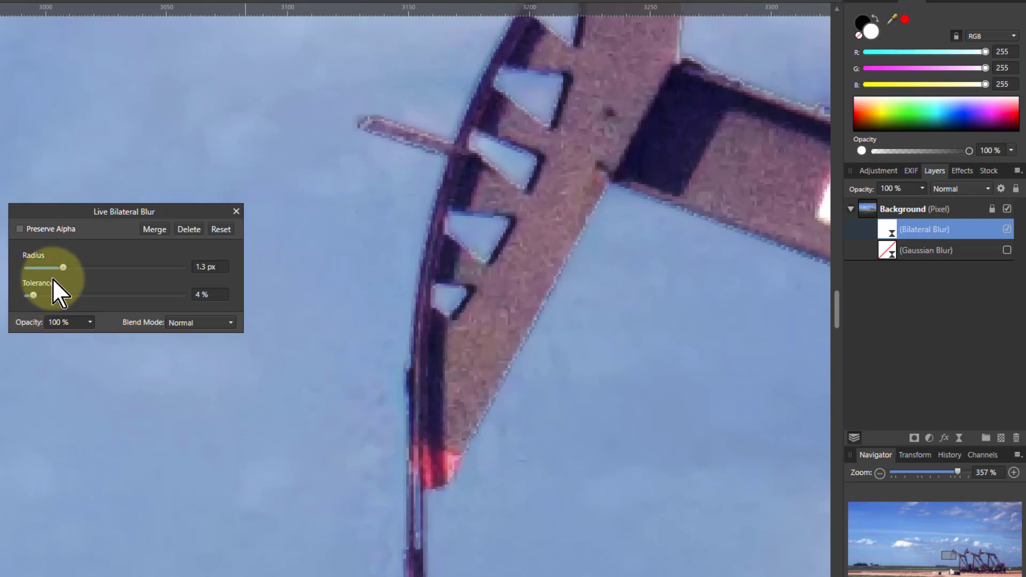
{"action": "left_click_drag", "start_coordinate": [66, 268], "coordinate": [94, 269]}
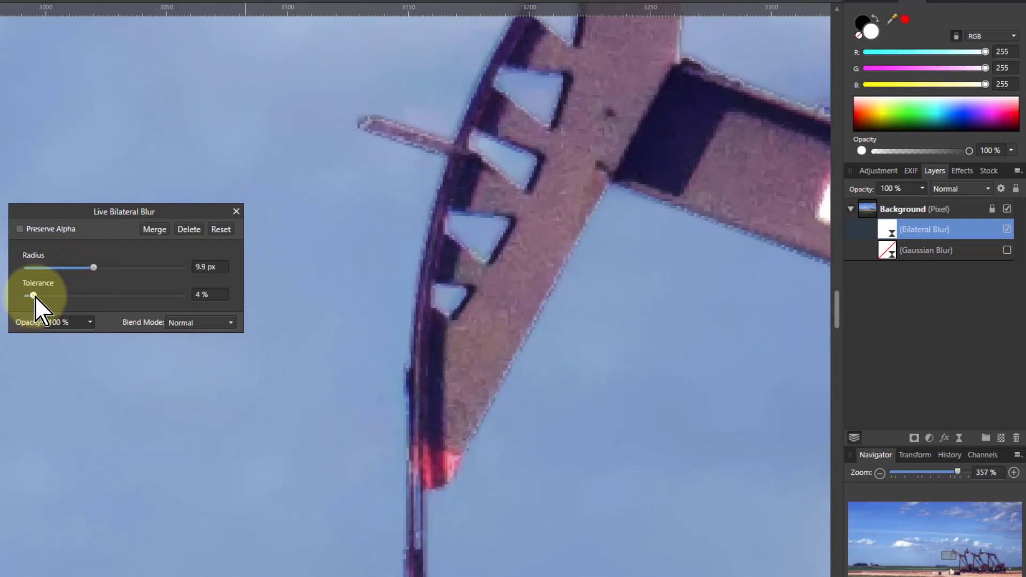
{"action": "mouse_move", "coordinate": [34, 296]}
{"action": "left_mouse_down"}
{"action": "mouse_move", "coordinate": [65, 296]}
{"action": "mouse_move", "coordinate": [38, 296]}
{"action": "left_mouse_up"}
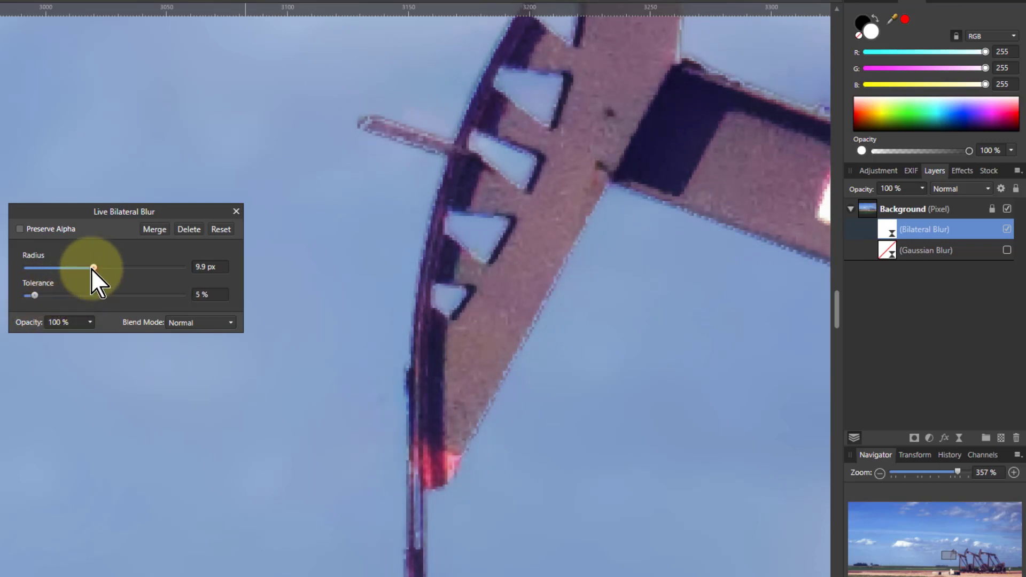
{"action": "mouse_move", "coordinate": [91, 268]}
{"action": "left_mouse_down"}
{"action": "mouse_move", "coordinate": [60, 270]}
{"action": "mouse_move", "coordinate": [76, 270]}
{"action": "left_mouse_up"}
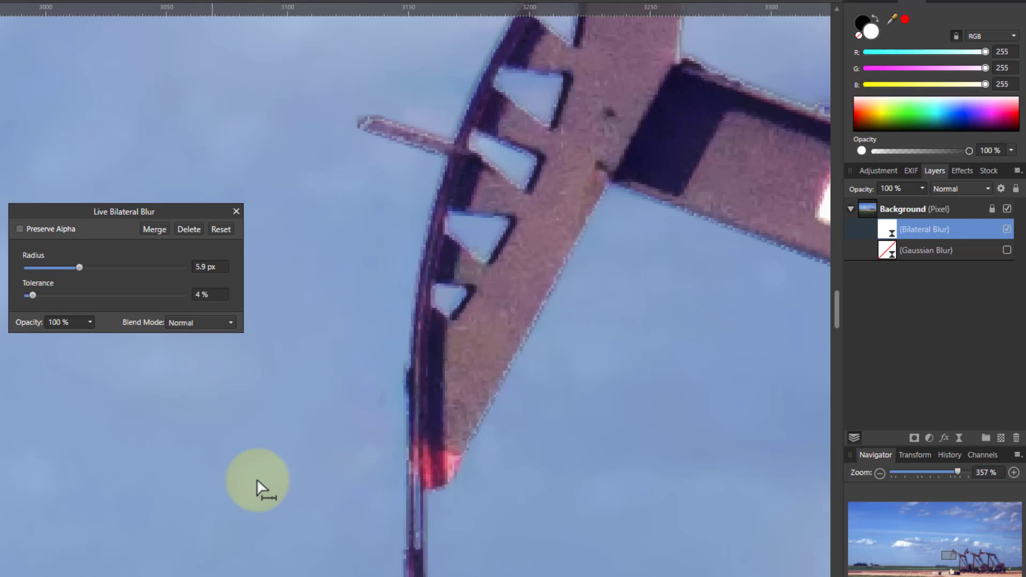
{"action": "scroll", "coordinate": [267, 478], "scroll_direction": "down", "scroll_amount": 3}
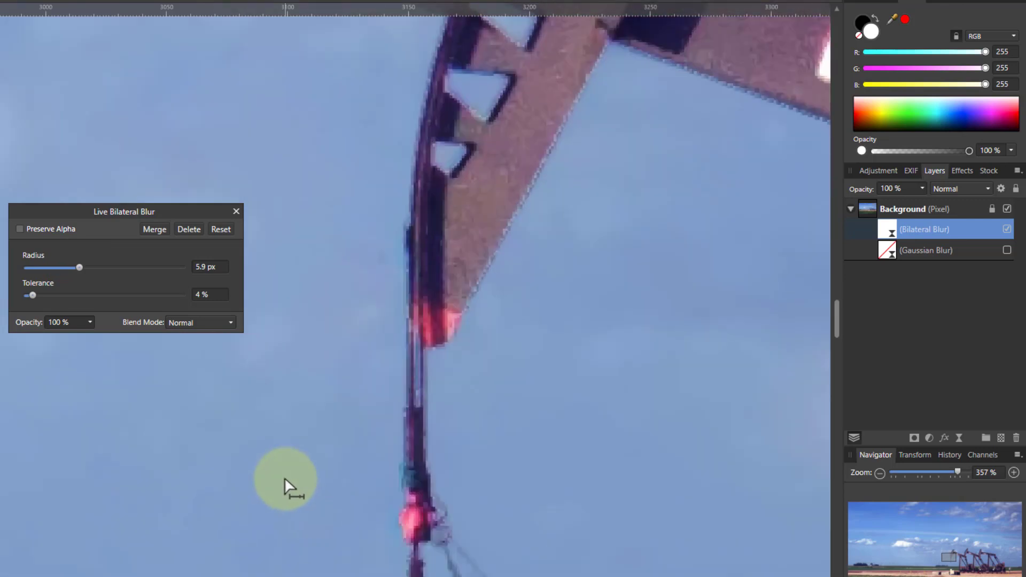
{"action": "left_click", "coordinate": [1007, 229]}
{"action": "left_click", "coordinate": [1006, 230]}
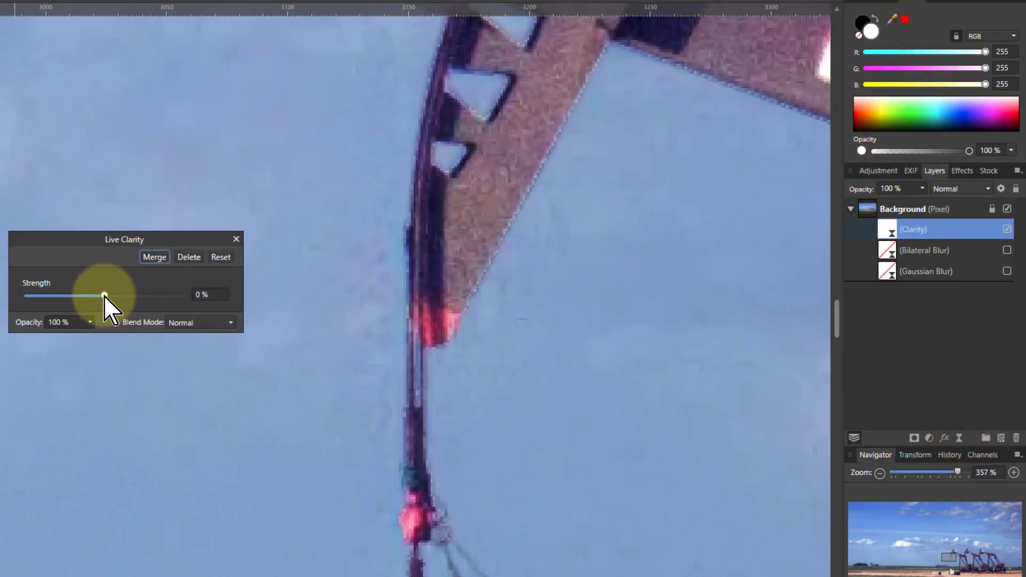
Try a higher Clarity strength, reset it to zero, then lower Strength to -100 %
{"action": "left_click_drag", "start_coordinate": [104, 295], "coordinate": [190, 296]}
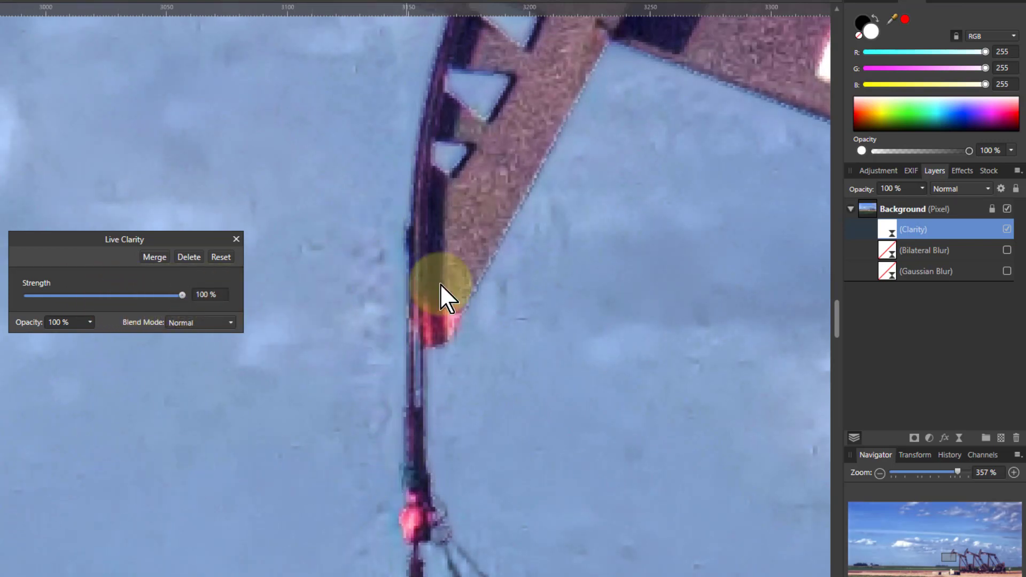
{"action": "double_click", "coordinate": [180, 297]}
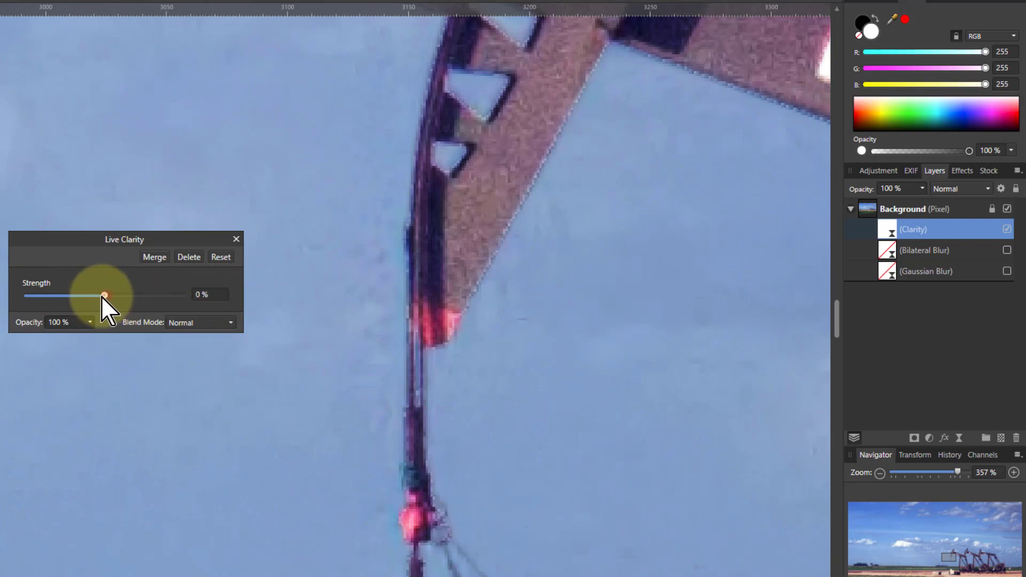
{"action": "left_click_drag", "start_coordinate": [104, 296], "coordinate": [1, 296]}
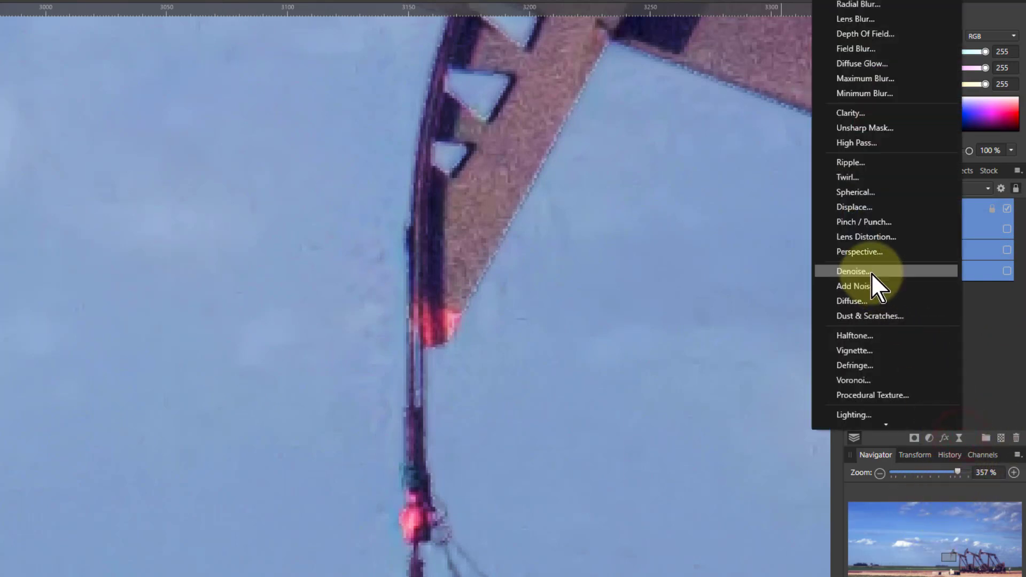
Add a Live Denoise filter, move its panel aside, and raise Luminance to 84 %
{"action": "left_click", "coordinate": [871, 272]}
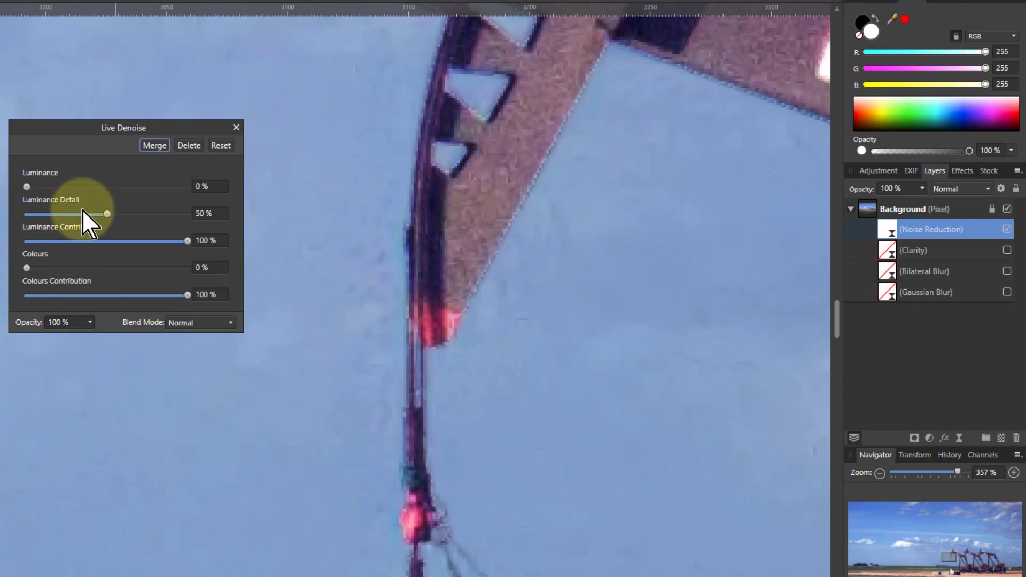
{"action": "left_click_drag", "start_coordinate": [91, 131], "coordinate": [75, 239]}
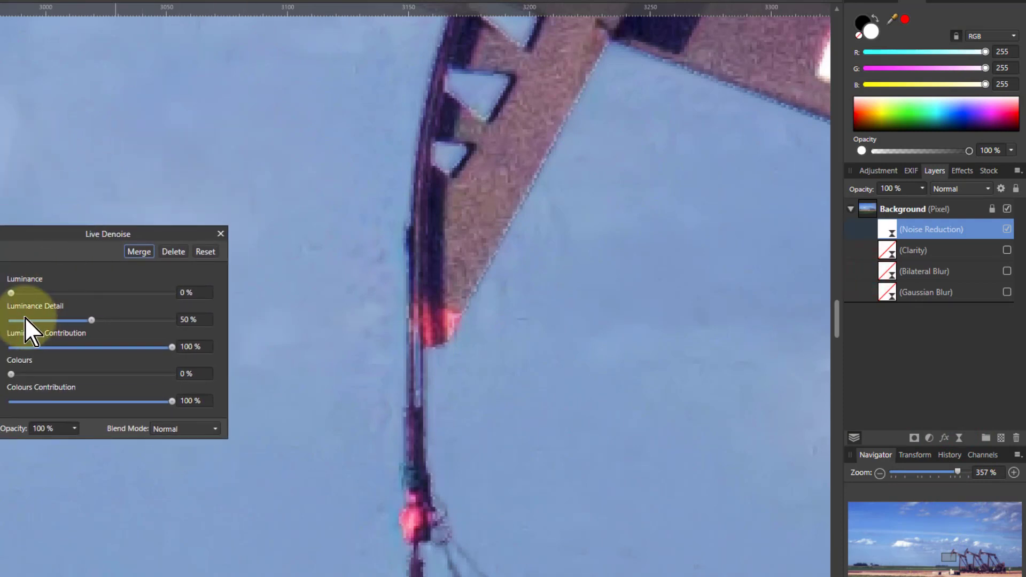
{"action": "left_click_drag", "start_coordinate": [10, 295], "coordinate": [76, 293]}
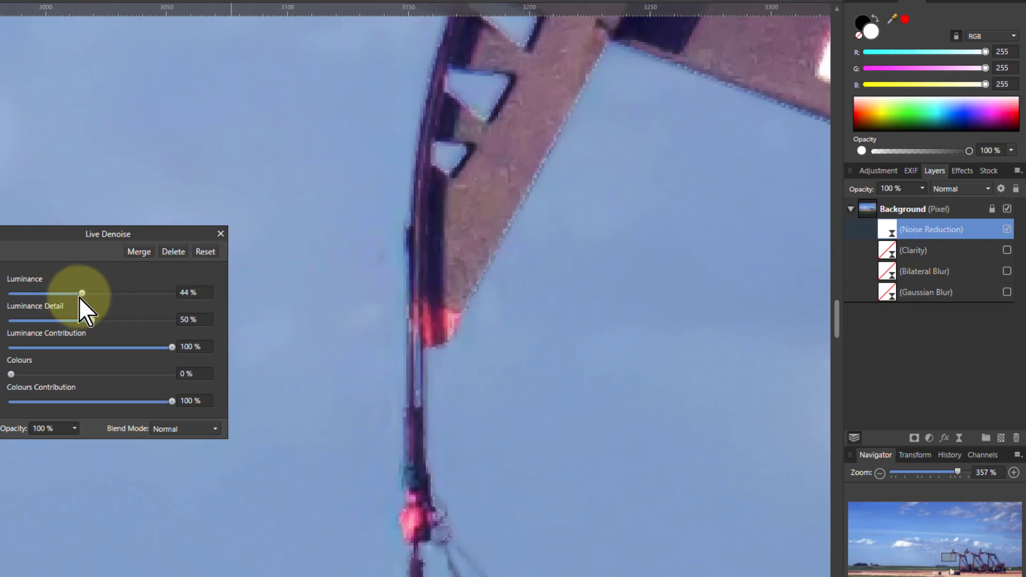
{"action": "left_click_drag", "start_coordinate": [83, 294], "coordinate": [146, 300]}
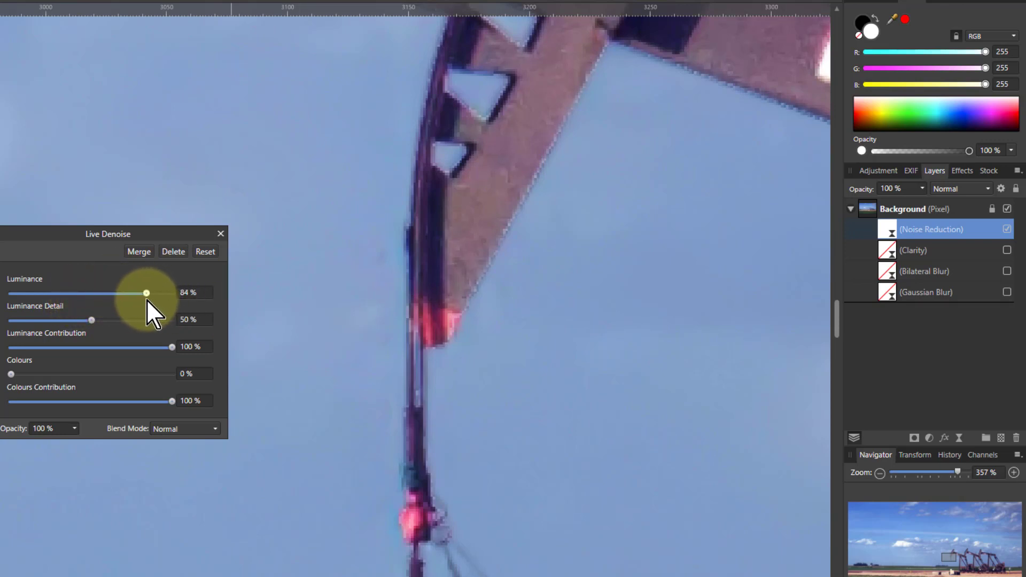
Set Denoise Luminance Detail to 78 % and Luminance Contribution to 74 %
{"action": "left_click", "coordinate": [206, 292]}
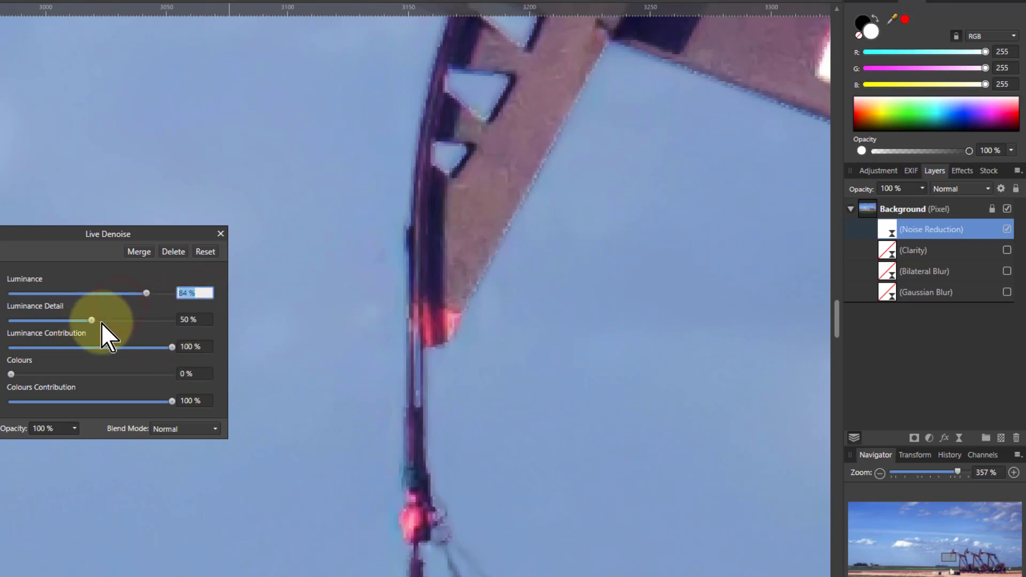
{"action": "left_click_drag", "start_coordinate": [91, 319], "coordinate": [137, 330]}
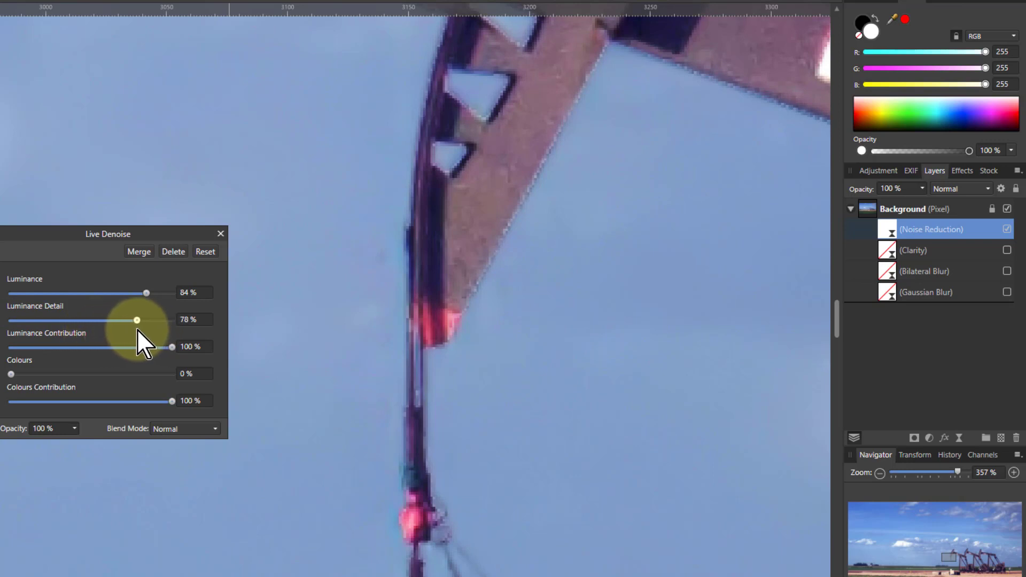
{"action": "left_click", "coordinate": [171, 347]}
{"action": "left_click_drag", "start_coordinate": [162, 350], "coordinate": [130, 357]}
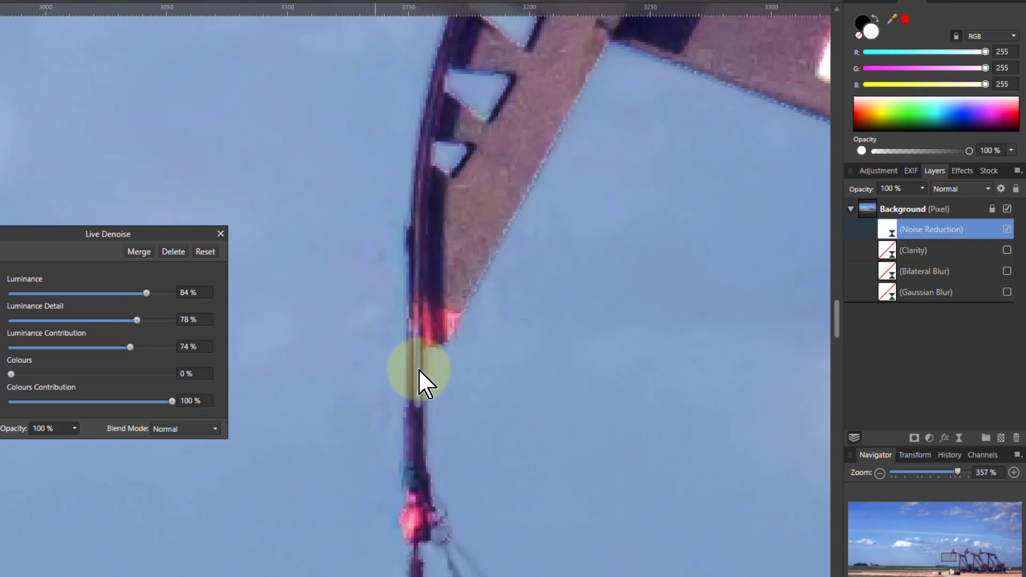
{"action": "scroll", "coordinate": [473, 432], "scroll_direction": "down", "scroll_amount": 10}
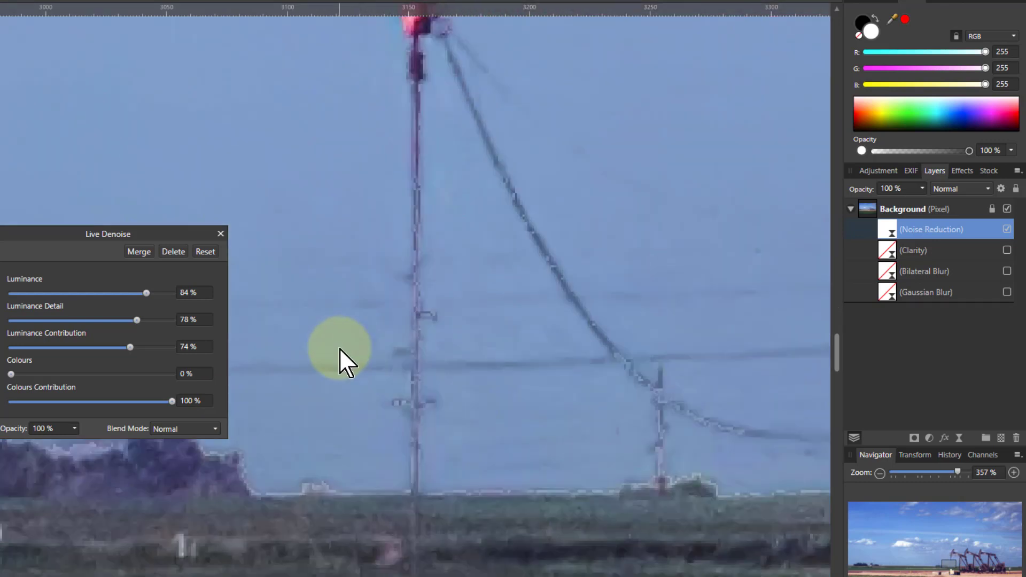
Close the Live Denoise settings and scroll down to the horizon
{"action": "left_click", "coordinate": [219, 235]}
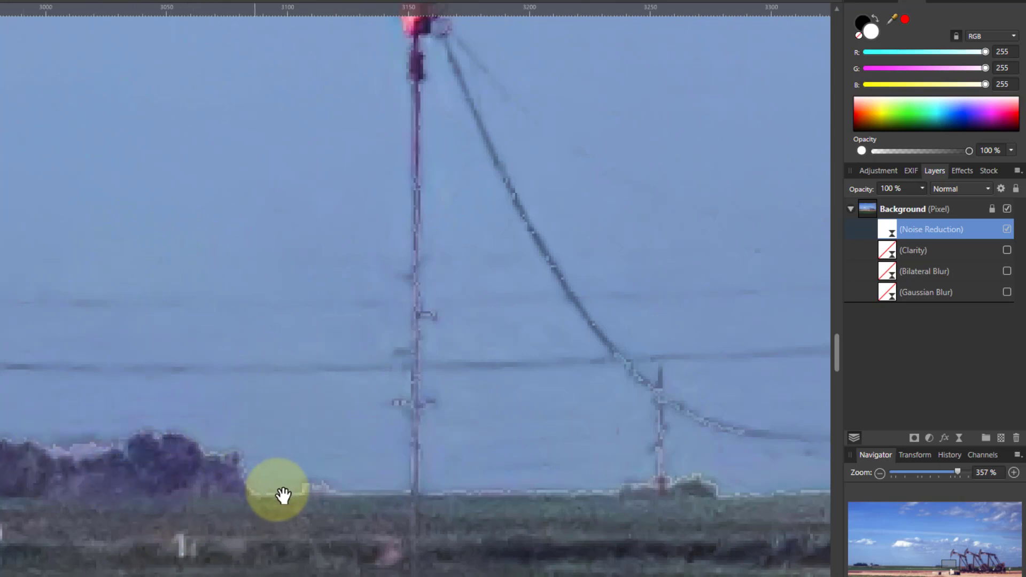
{"action": "scroll", "coordinate": [371, 499], "scroll_direction": "down", "scroll_amount": 2}
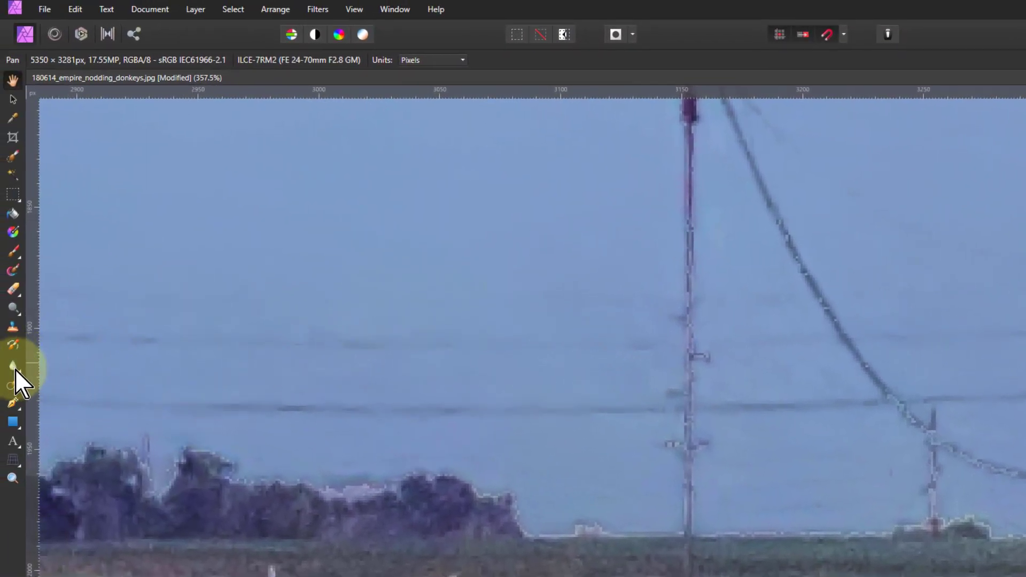
Paint along the treeline with a 23.8 px Blur Brush, then fit the photo to the window
{"action": "left_click", "coordinate": [15, 367]}
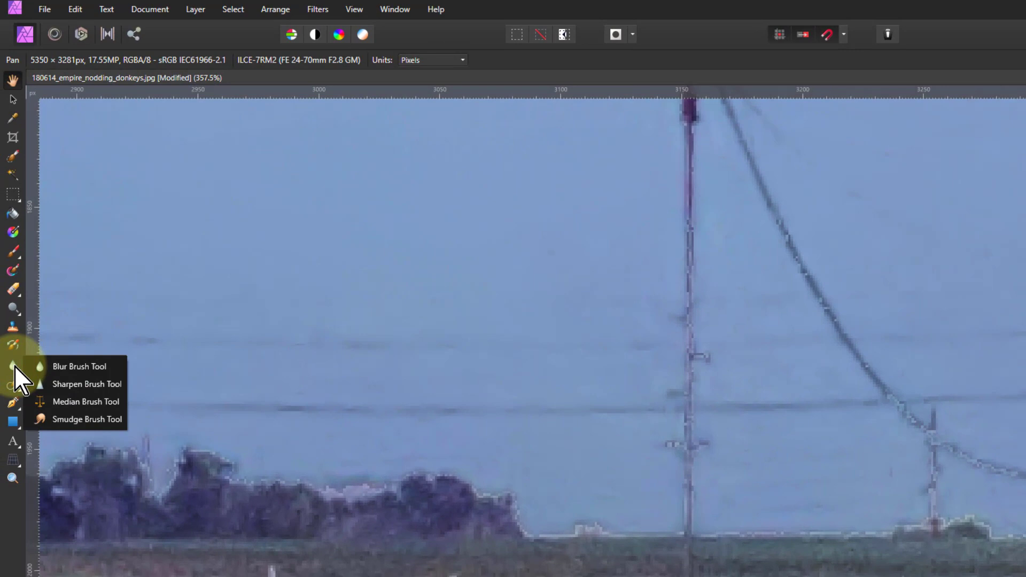
{"action": "left_click", "coordinate": [83, 367]}
{"action": "mouse_move", "coordinate": [319, 467]}
{"action": "left_mouse_down"}
{"action": "mouse_move", "coordinate": [347, 507]}
{"action": "mouse_move", "coordinate": [427, 505]}
{"action": "mouse_move", "coordinate": [480, 537]}
{"action": "left_mouse_up"}
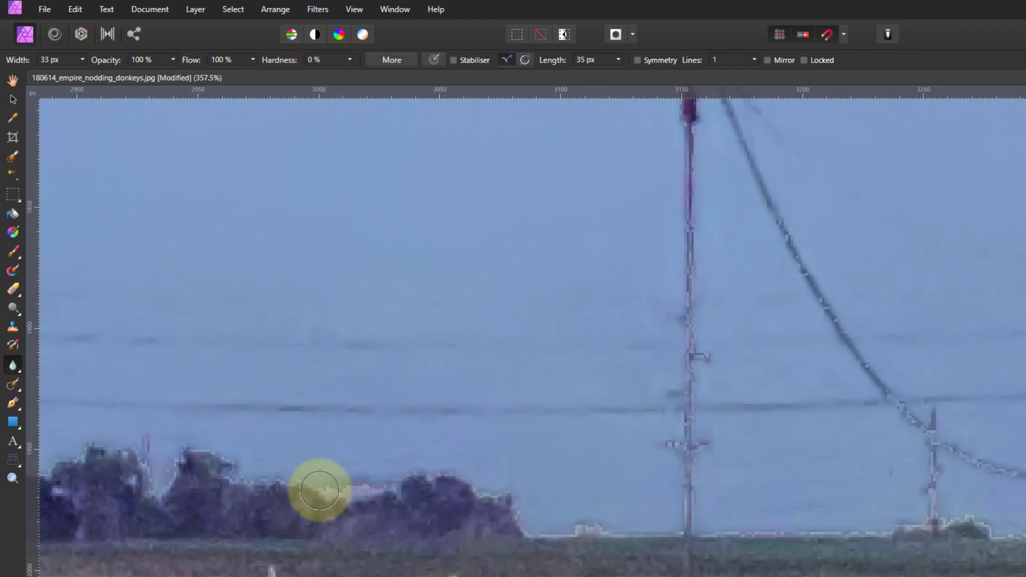
{"action": "mouse_move", "coordinate": [317, 488]}
{"action": "left_mouse_down"}
{"action": "mouse_move", "coordinate": [247, 481]}
{"action": "mouse_move", "coordinate": [361, 489]}
{"action": "mouse_move", "coordinate": [462, 472]}
{"action": "left_mouse_up"}
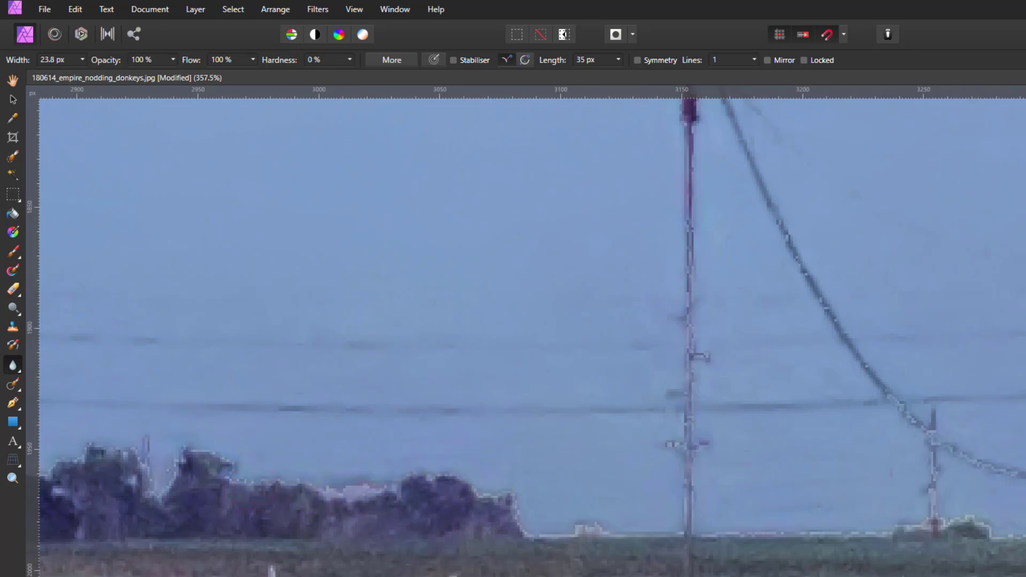
{"action": "mouse_move", "coordinate": [363, 463]}
{"action": "left_mouse_down"}
{"action": "mouse_move", "coordinate": [252, 481]}
{"action": "mouse_move", "coordinate": [451, 474]}
{"action": "mouse_move", "coordinate": [494, 486]}
{"action": "mouse_move", "coordinate": [540, 531]}
{"action": "mouse_move", "coordinate": [614, 536]}
{"action": "mouse_move", "coordinate": [1008, 524]}
{"action": "mouse_move", "coordinate": [887, 537]}
{"action": "mouse_move", "coordinate": [913, 537]}
{"action": "left_mouse_up"}
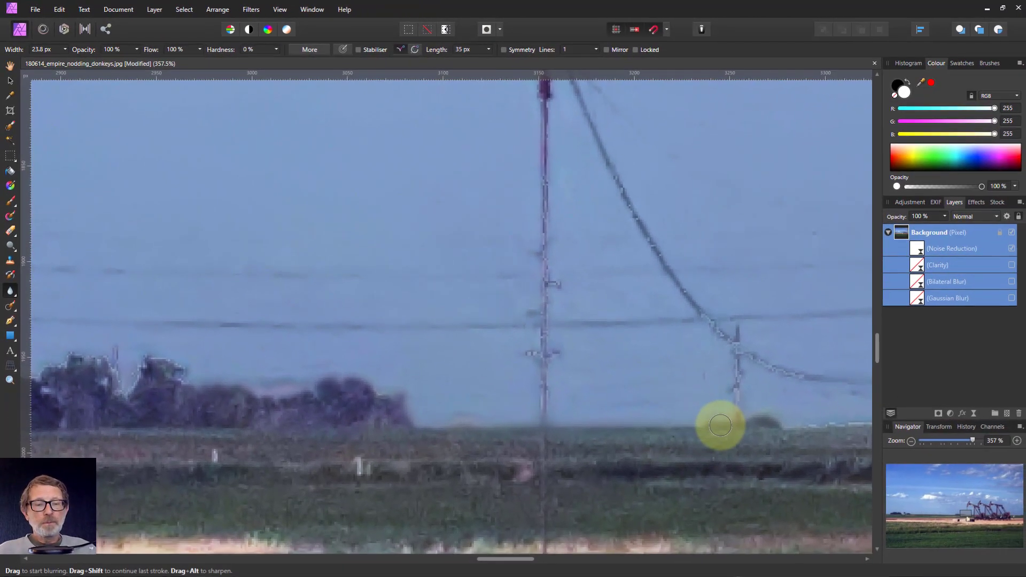
{"action": "key", "text": "ctrl+0"}
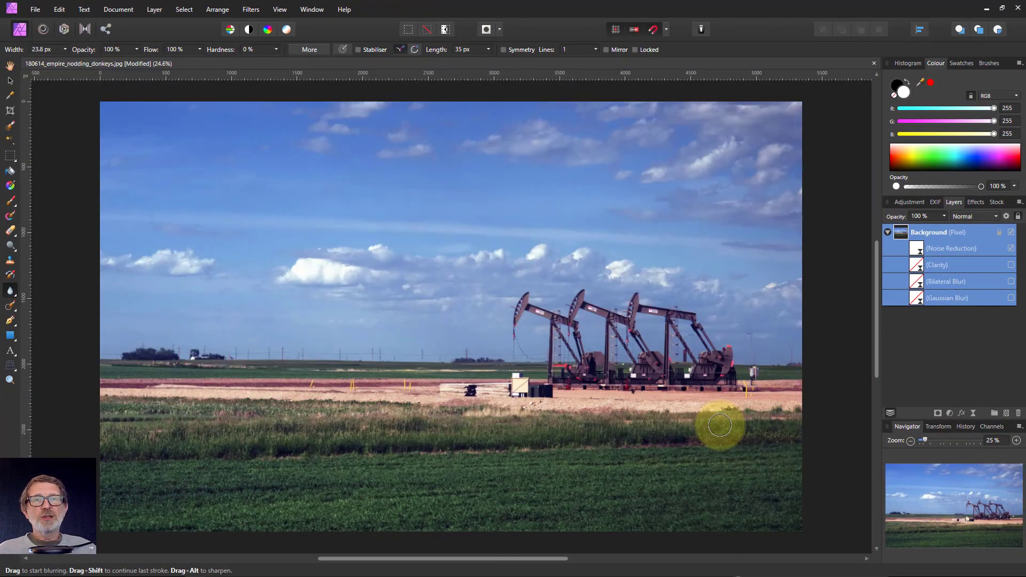